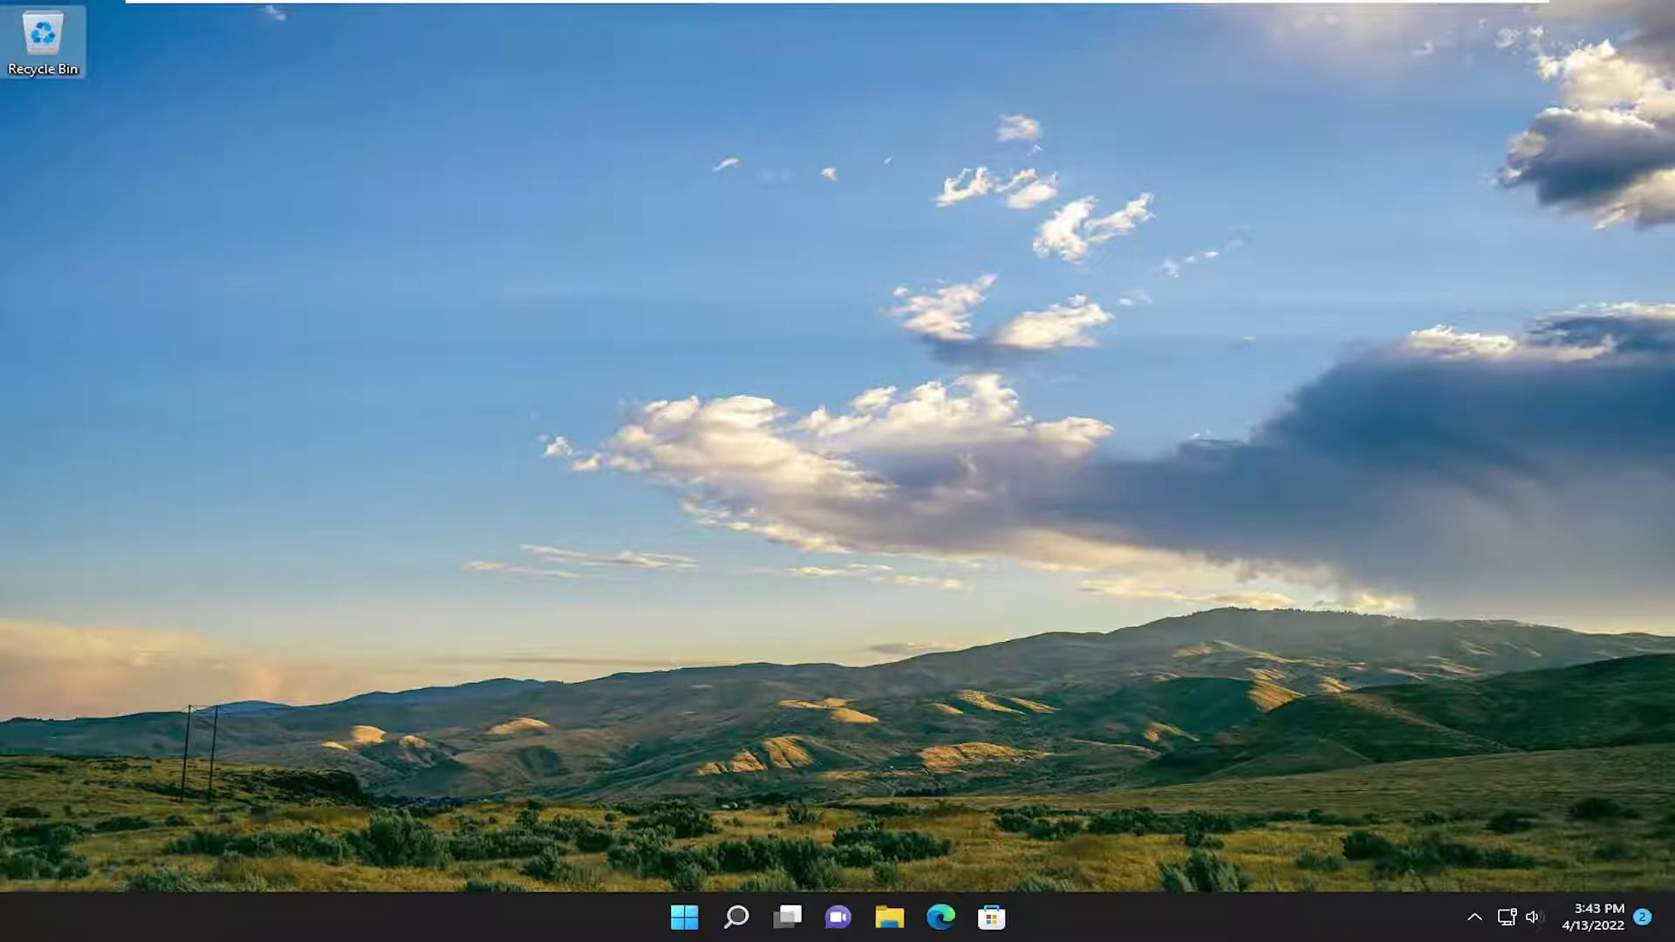
Step: Open Control Panel from search in Large icons view and go to Programs and Features
click(757, 904)
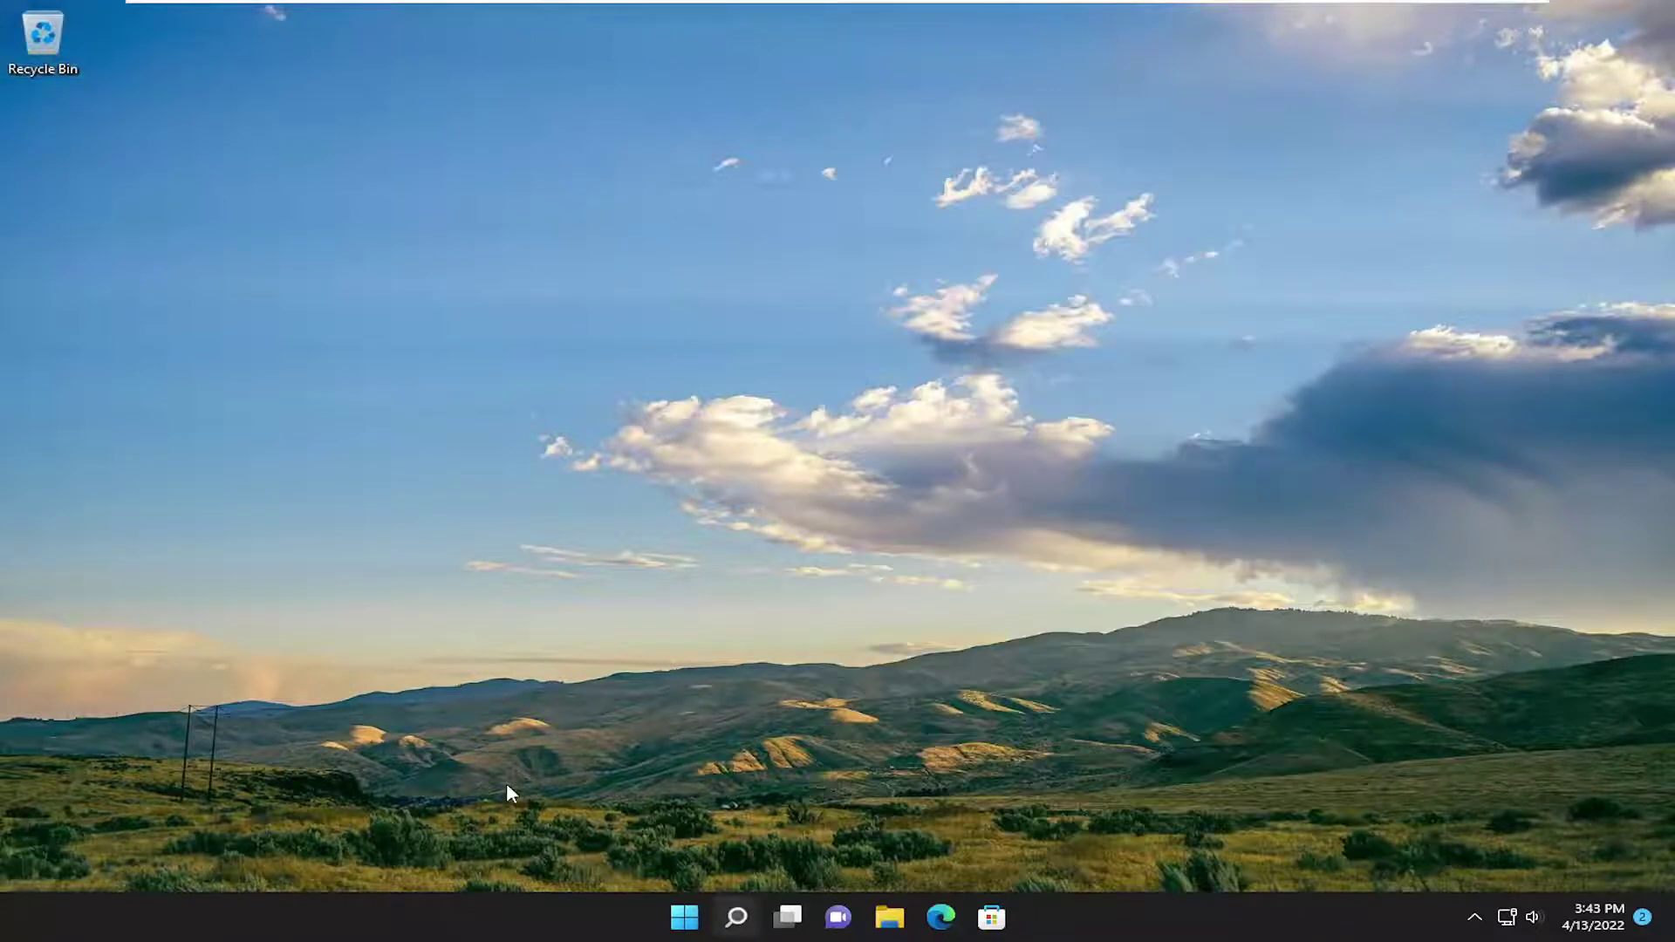
text(control)
text( psn)
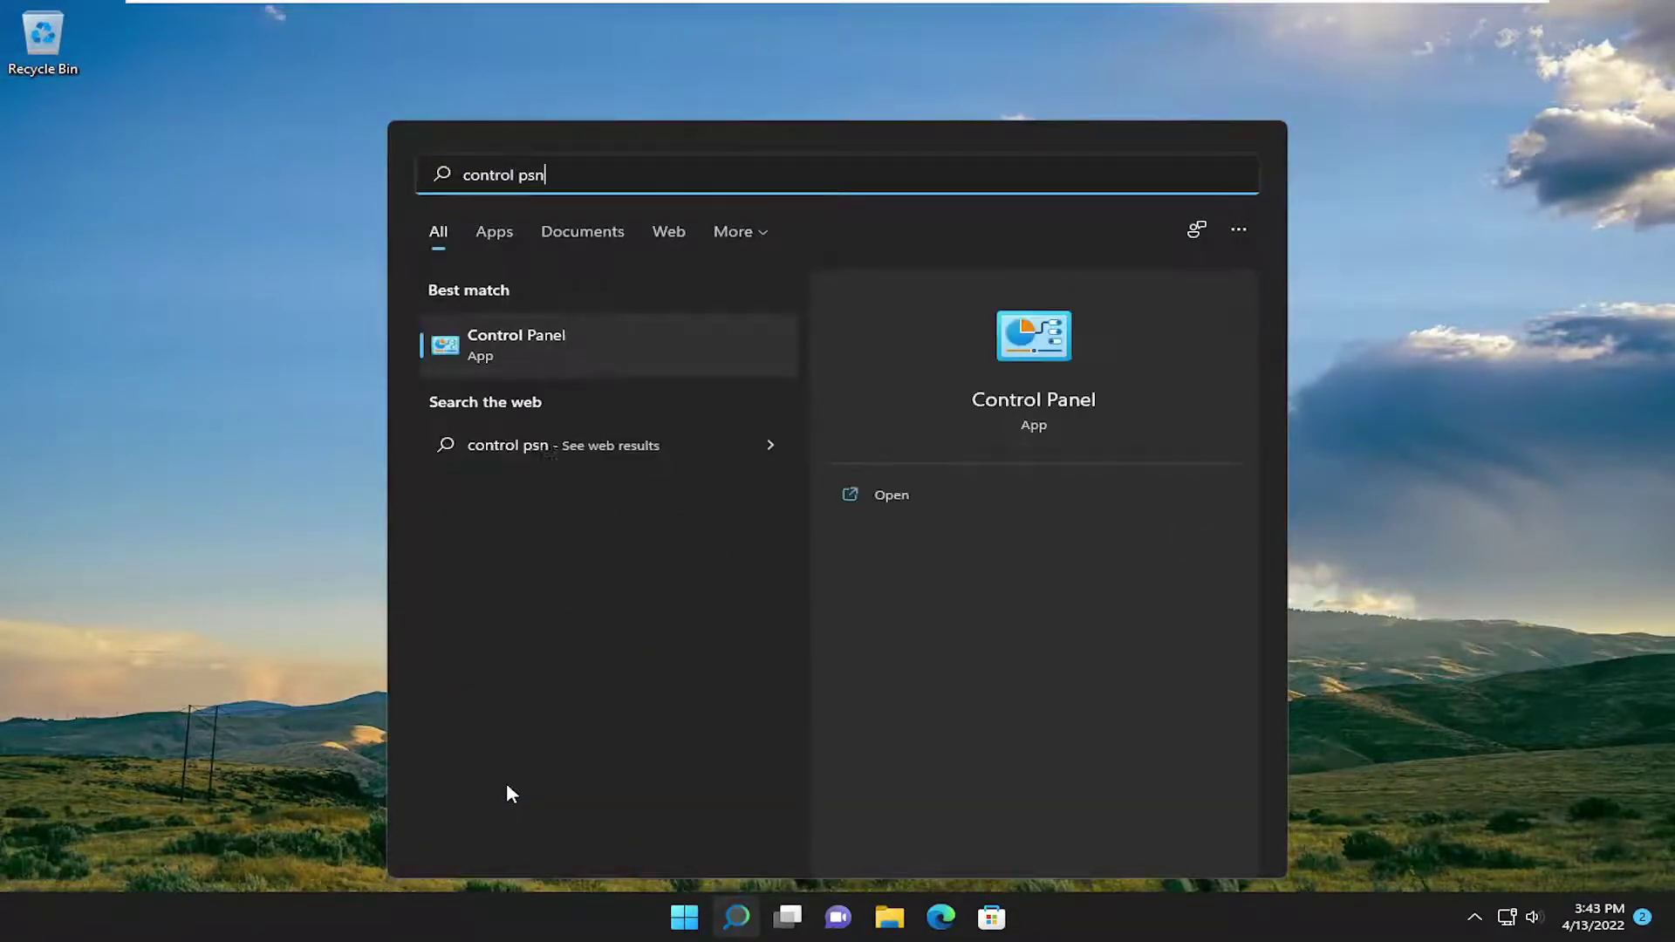
key(BackSpace)
key(BackSpace)
text(anel)
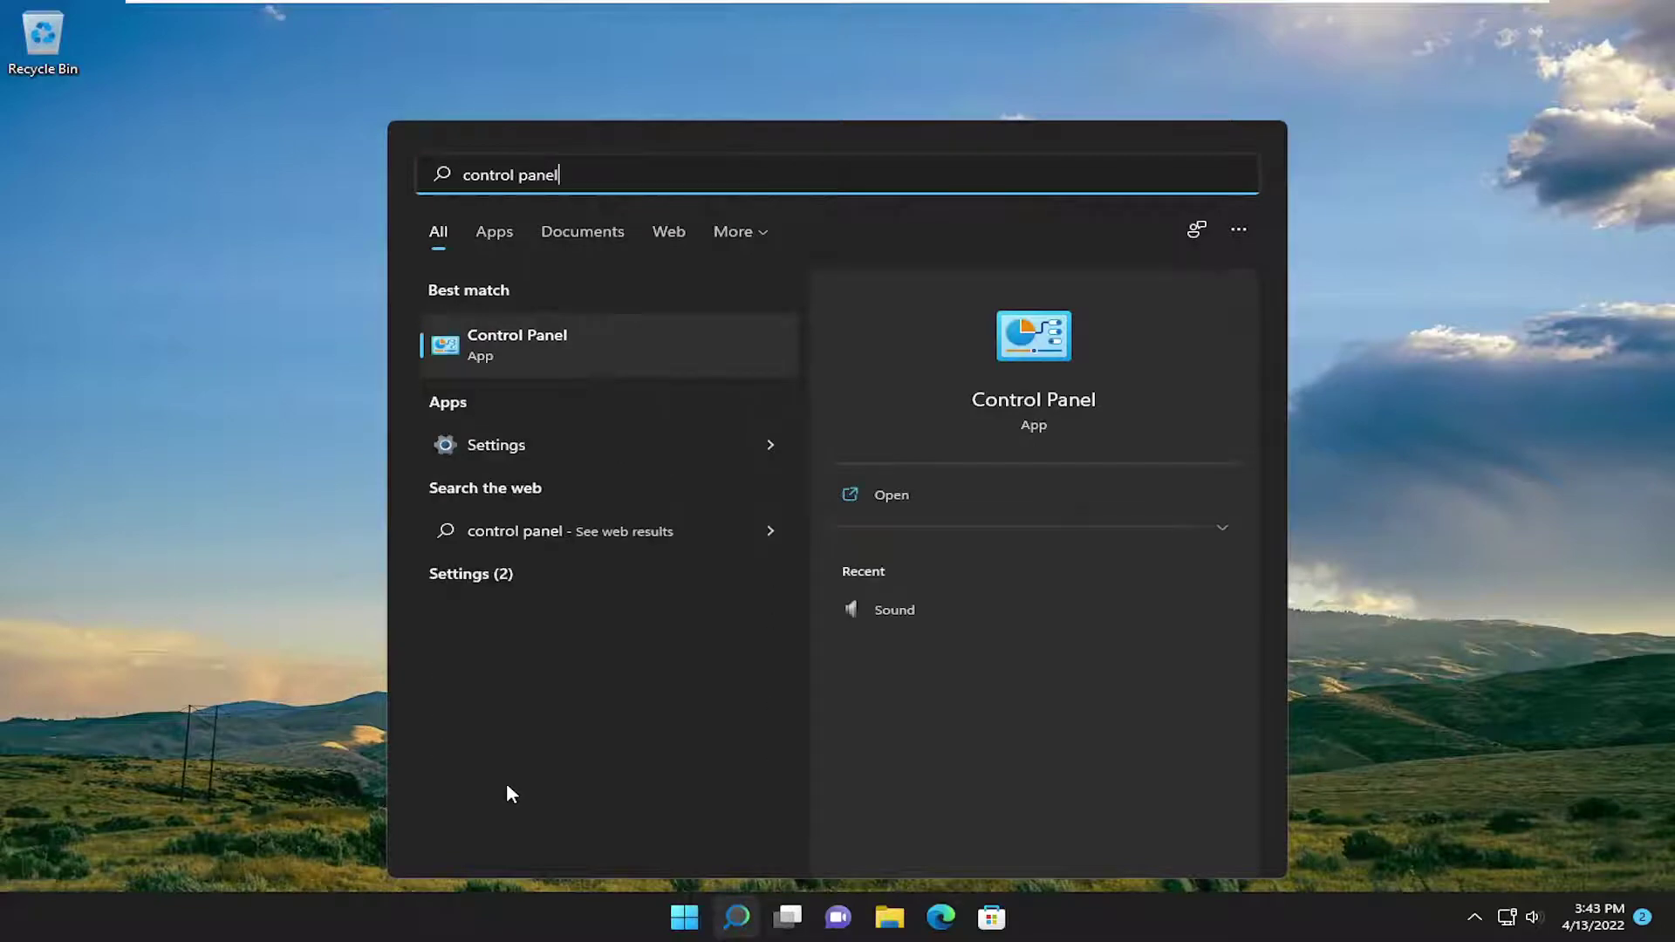
click(538, 362)
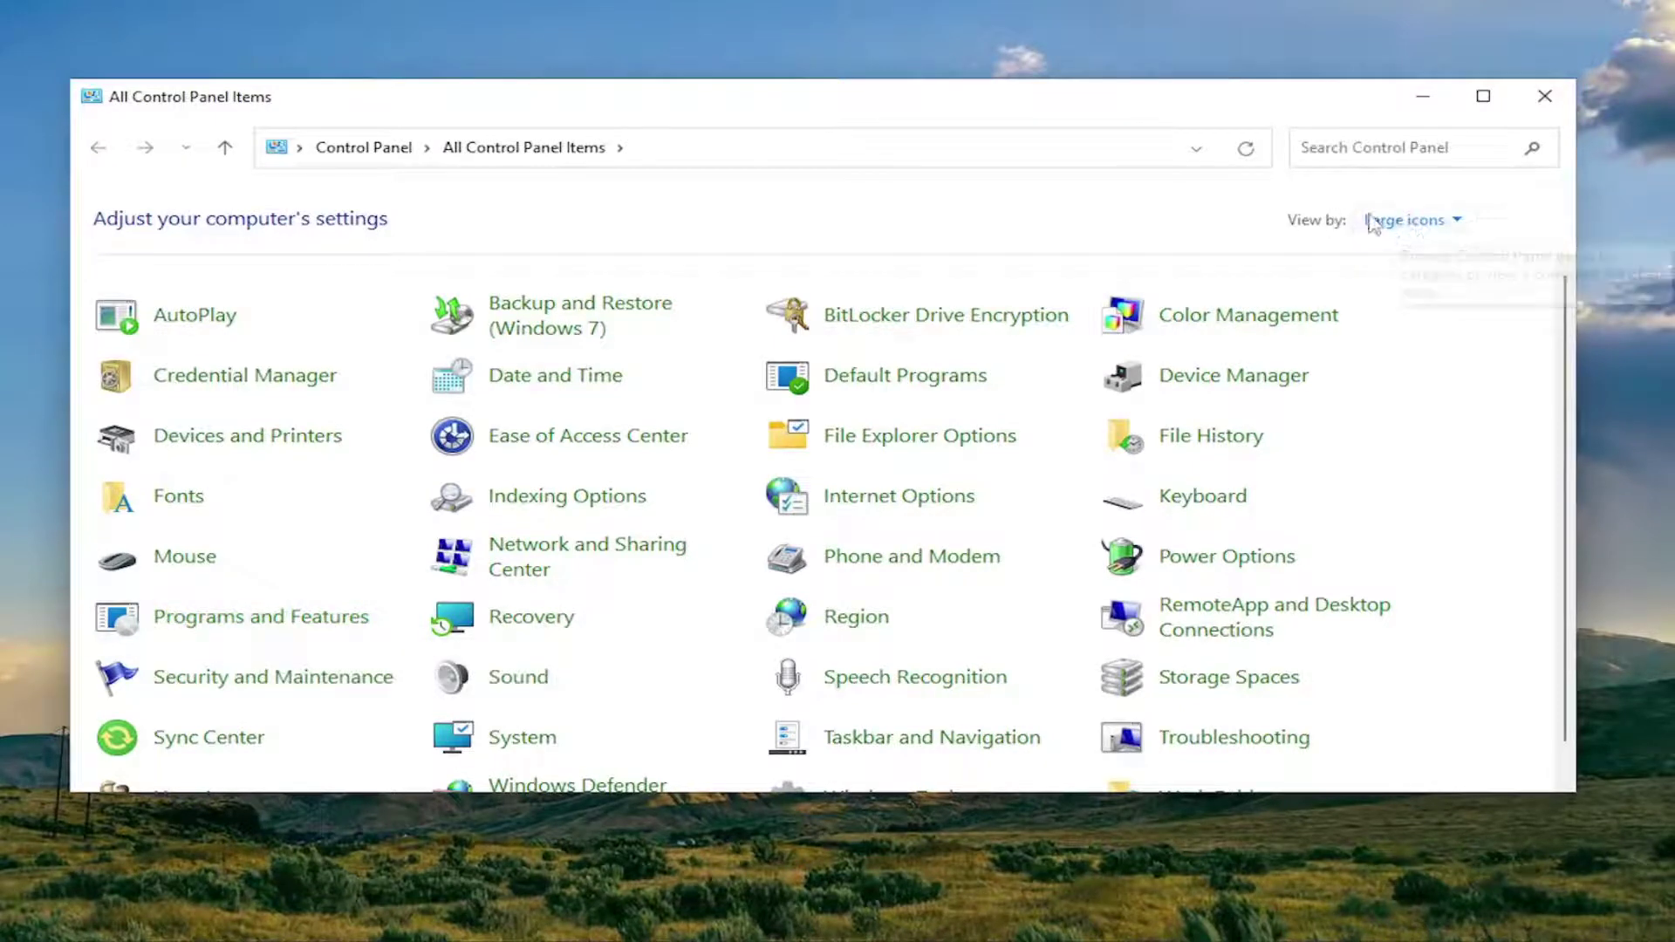
click(1404, 221)
click(1422, 290)
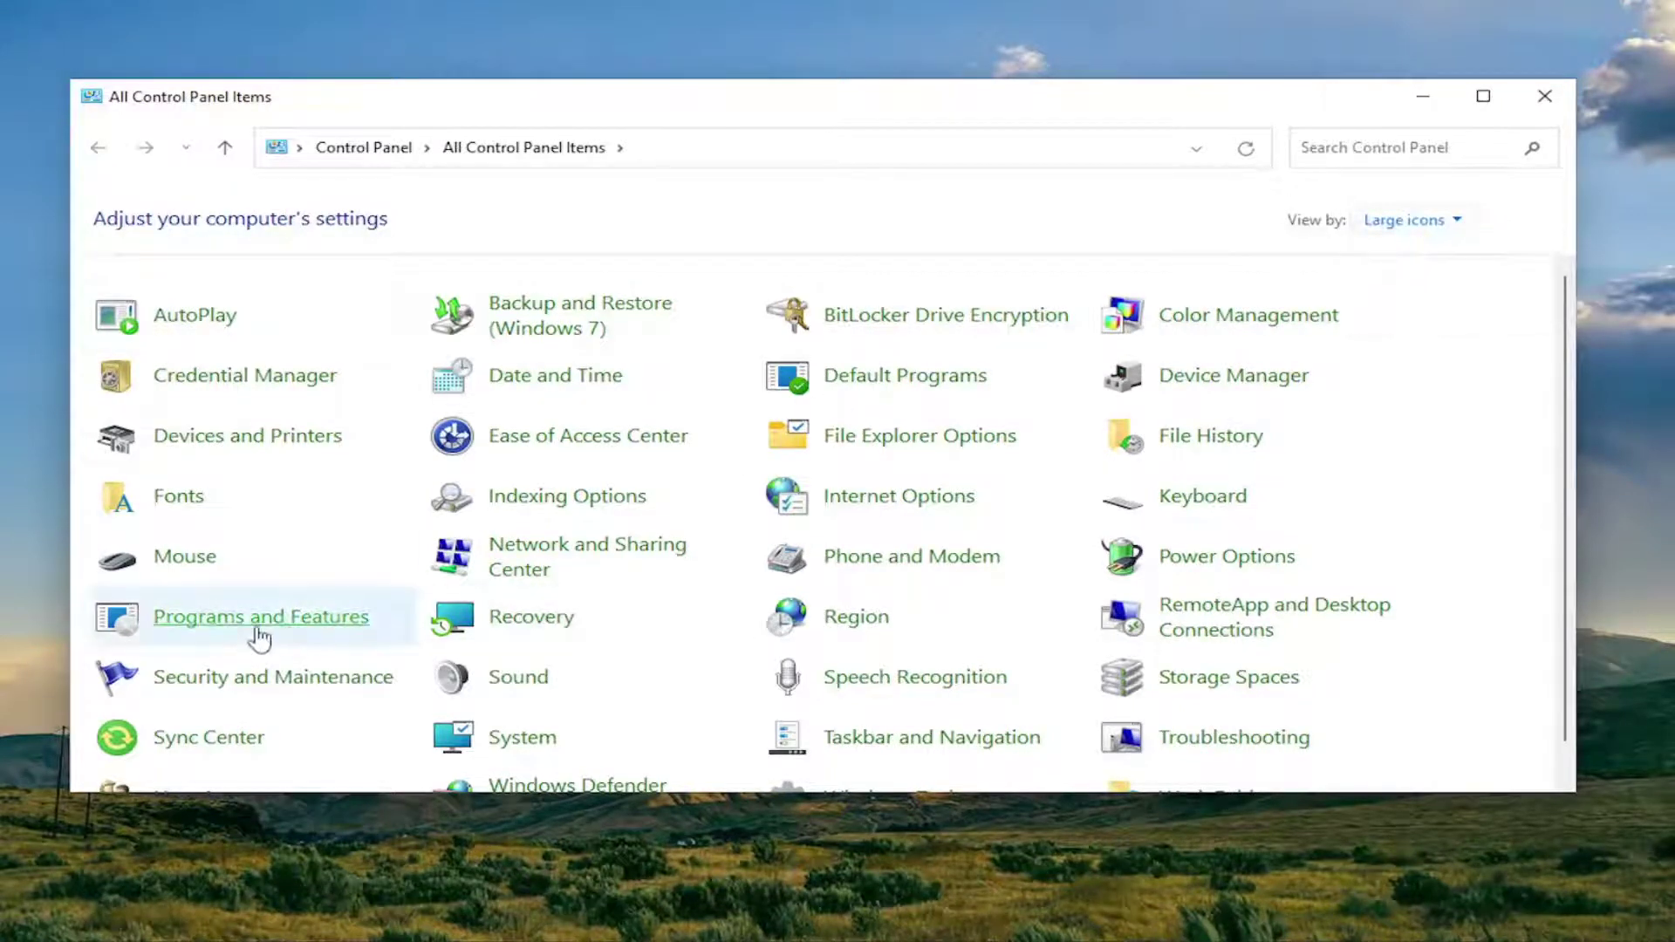
click(220, 633)
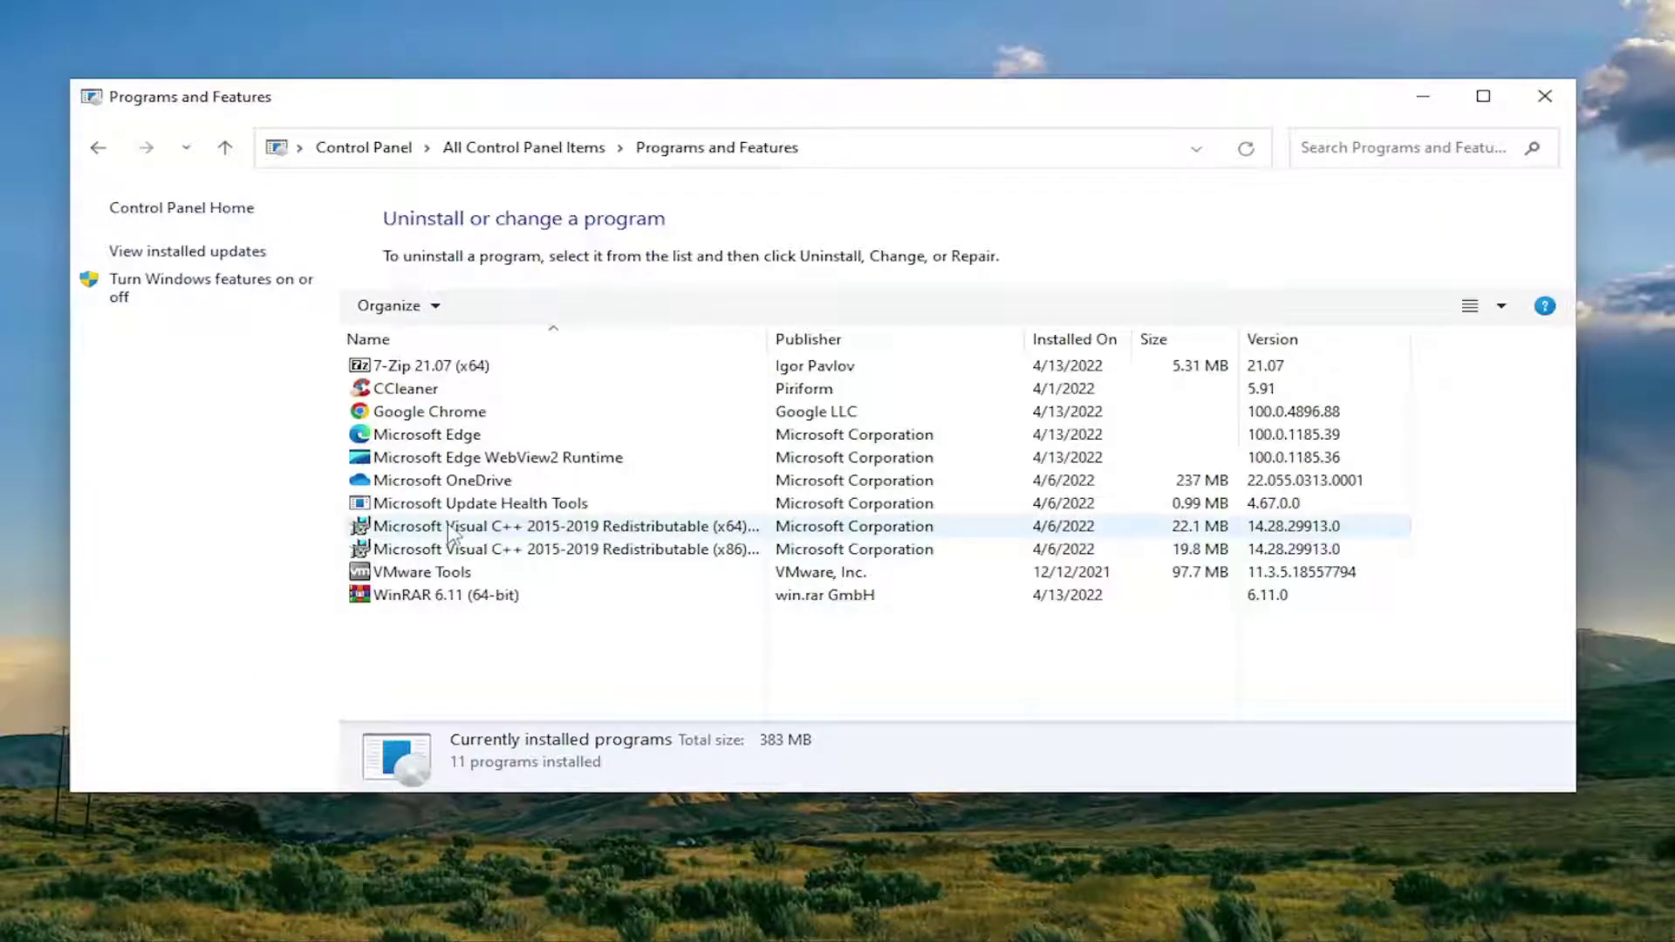
Step: Run Repair on Microsoft Visual C++ 2015-2019 Redistributable (x64), approving the UAC prompt
click(616, 531)
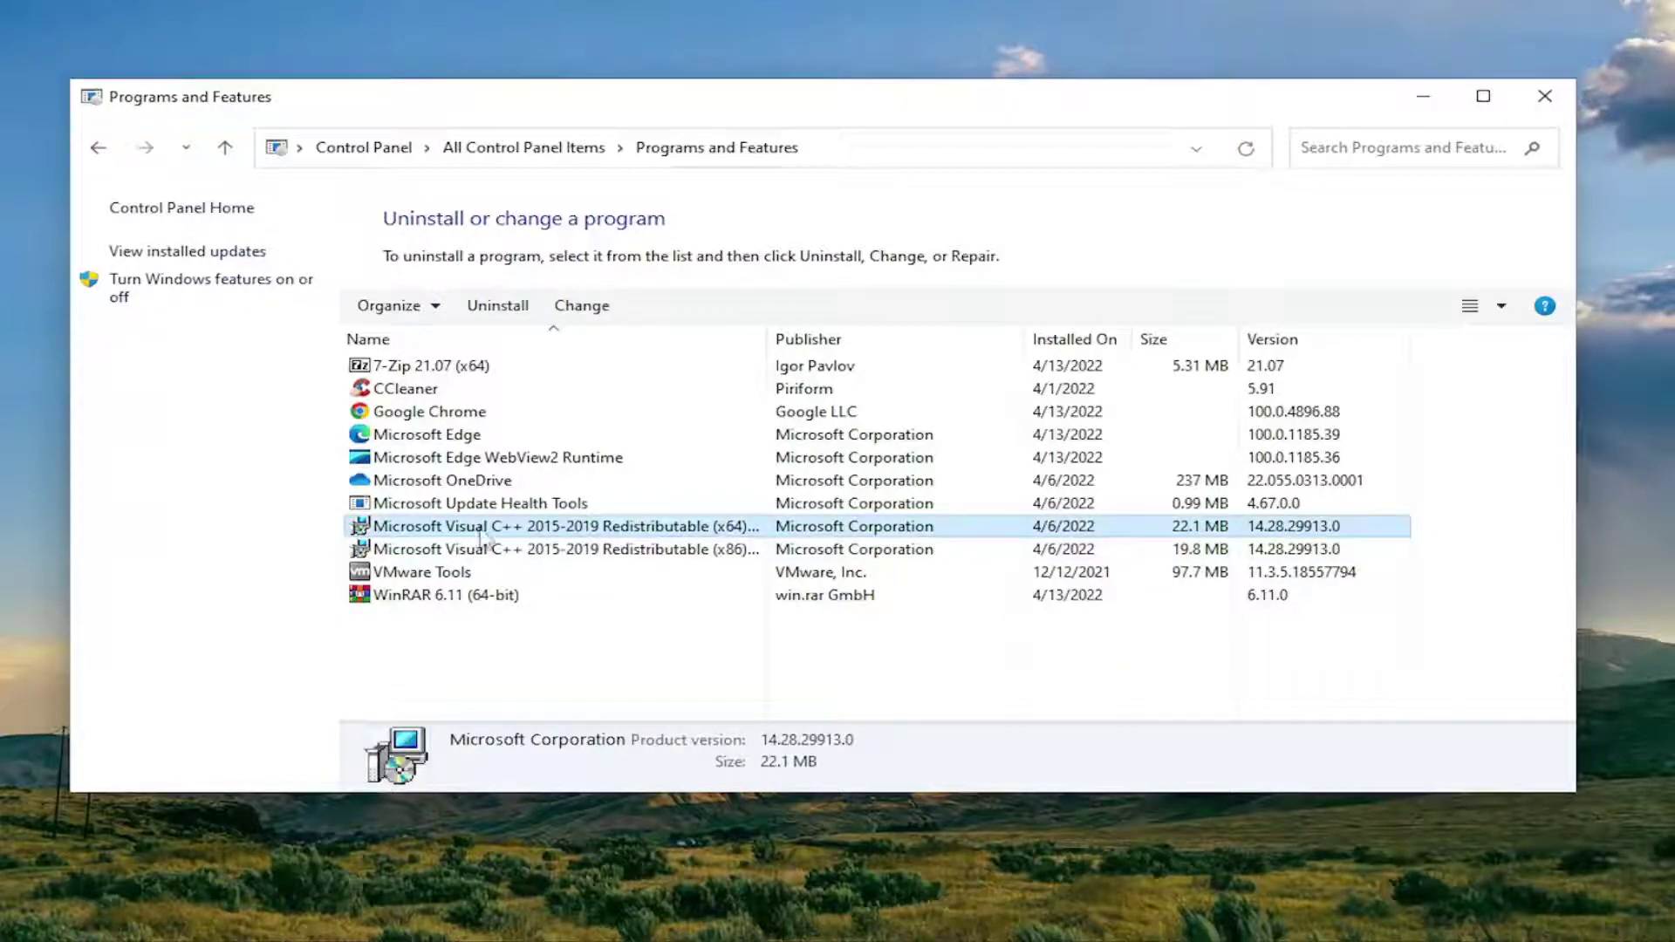
click(582, 310)
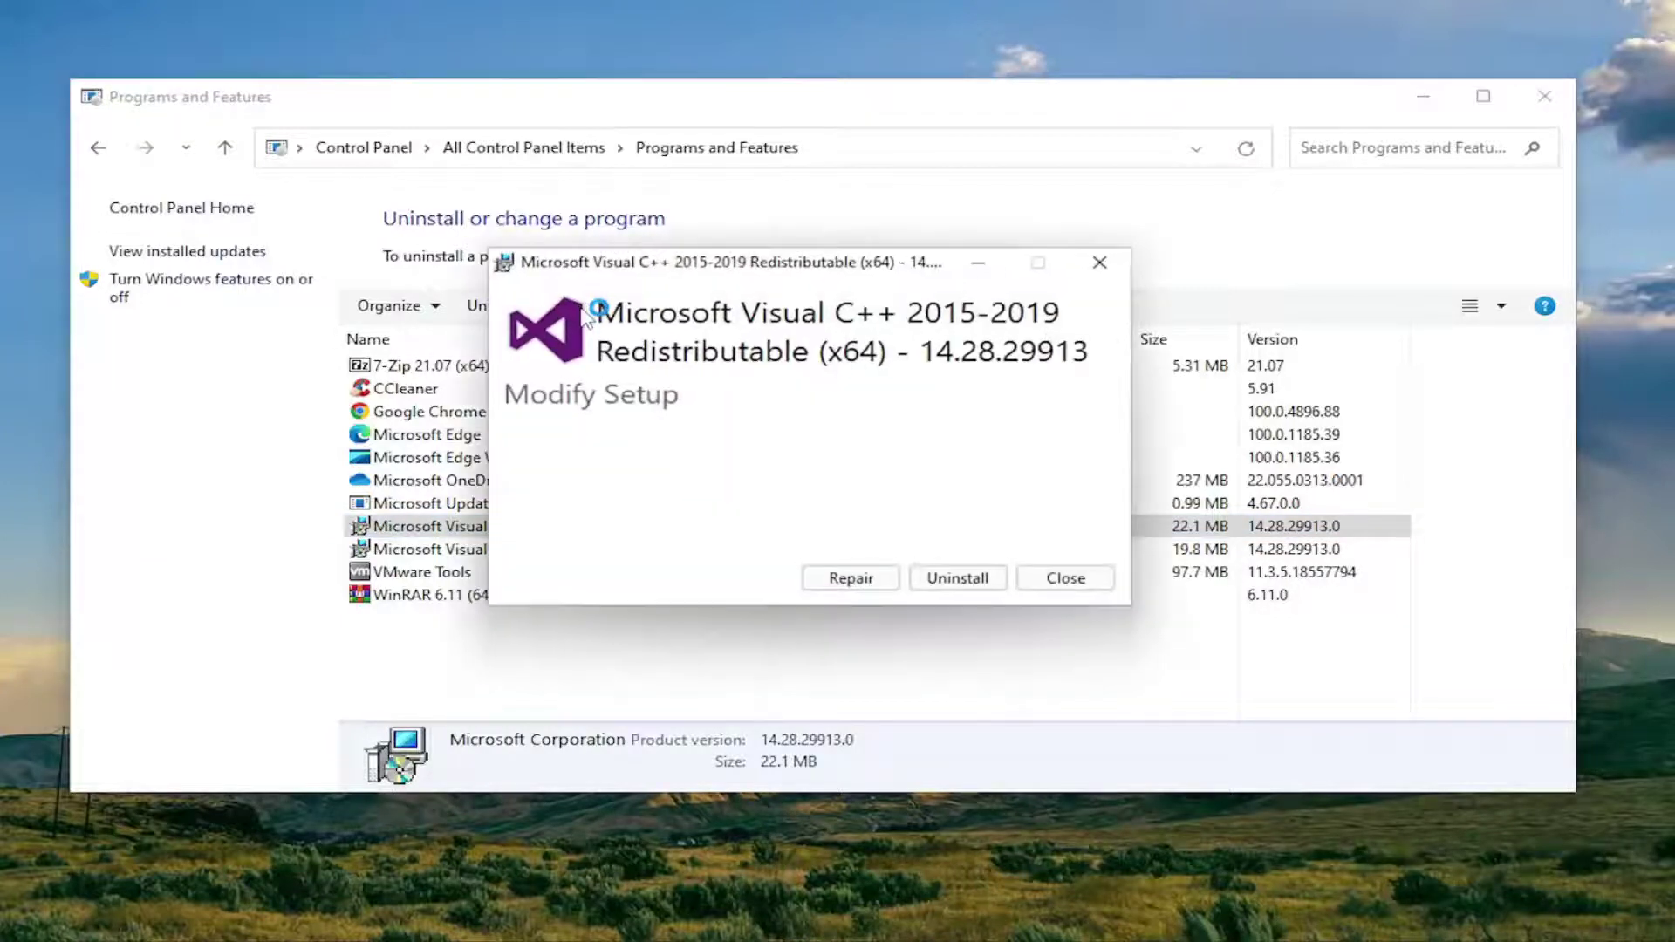
click(853, 584)
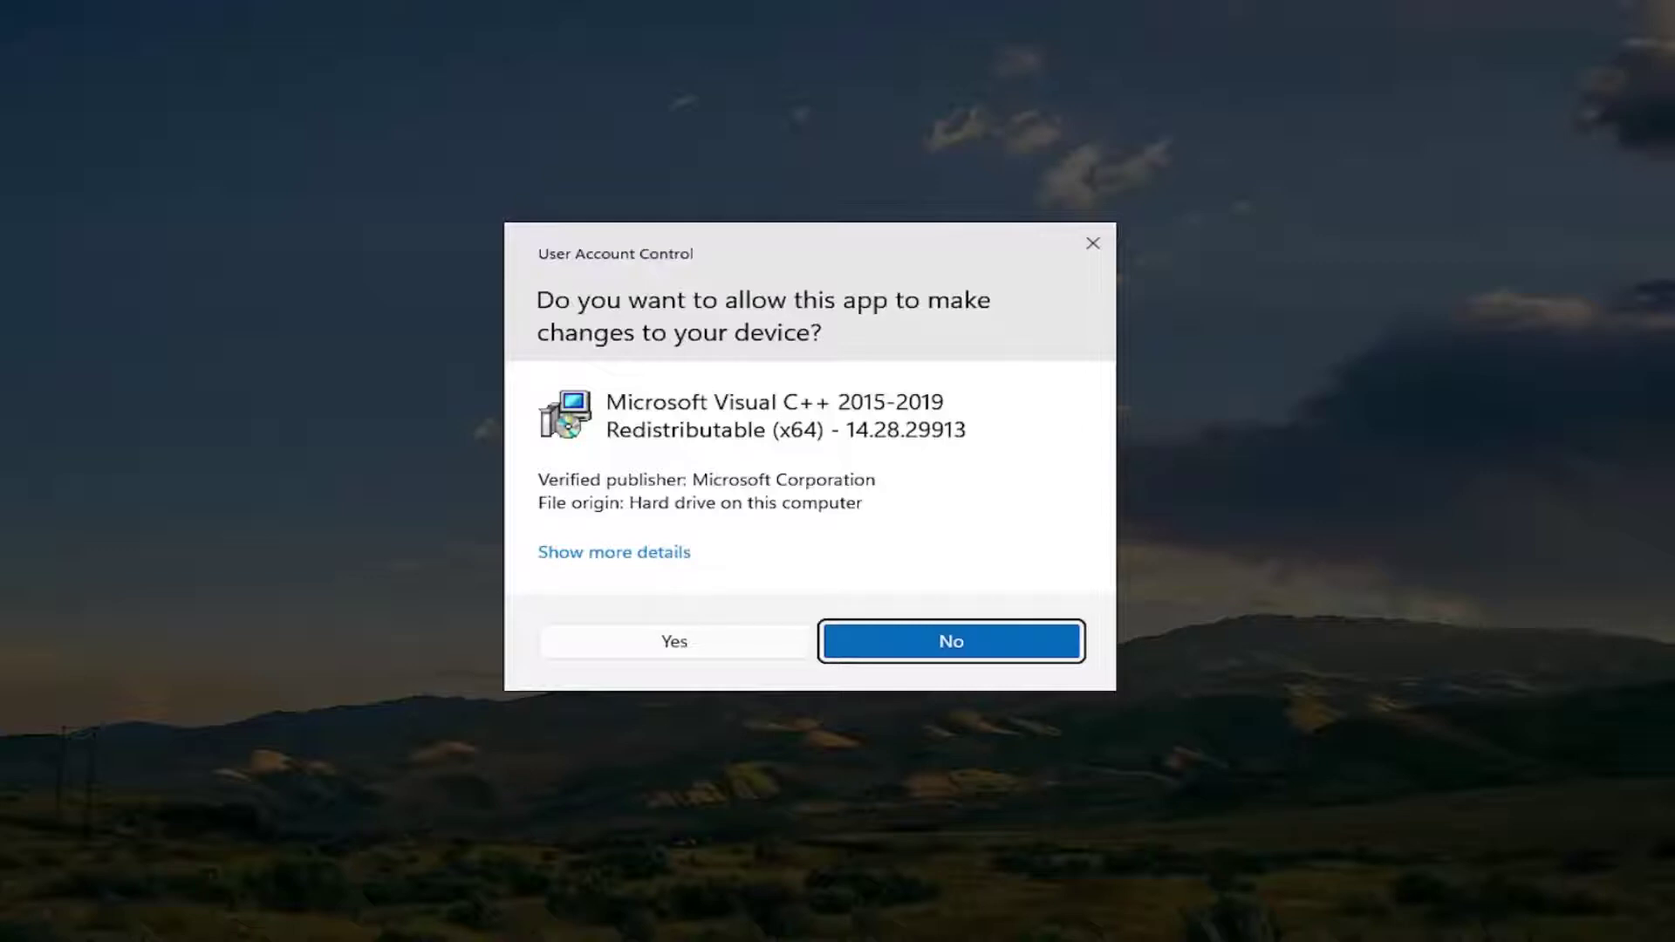
click(690, 654)
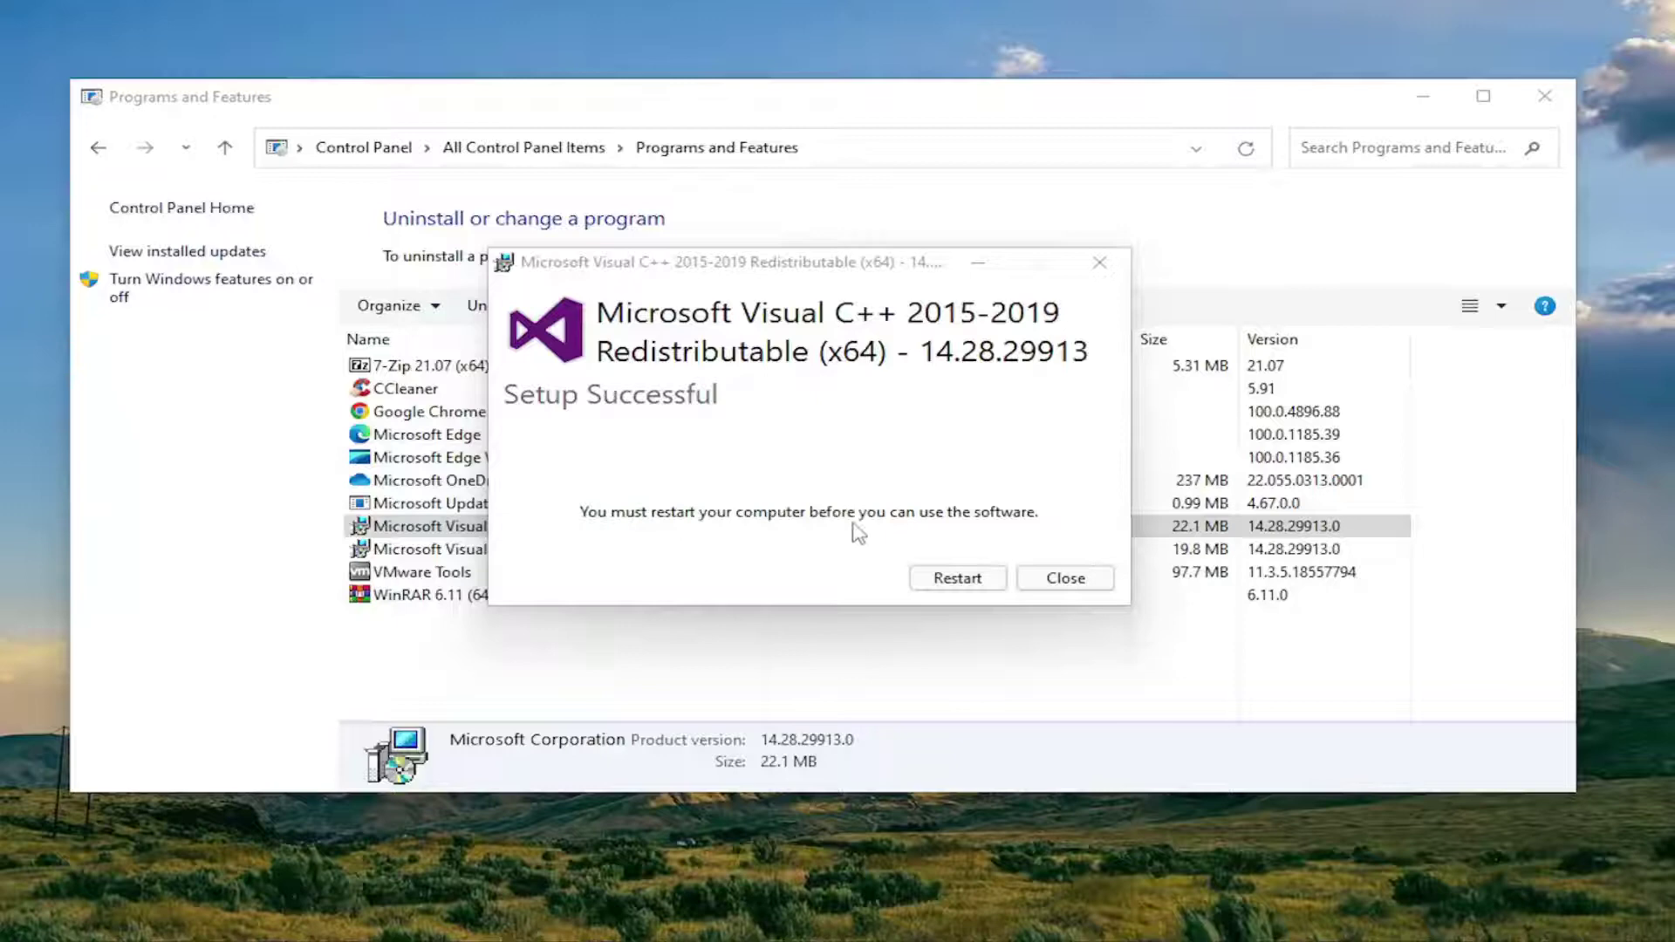
Step: Restart Windows from the Setup Successful dialog
click(958, 580)
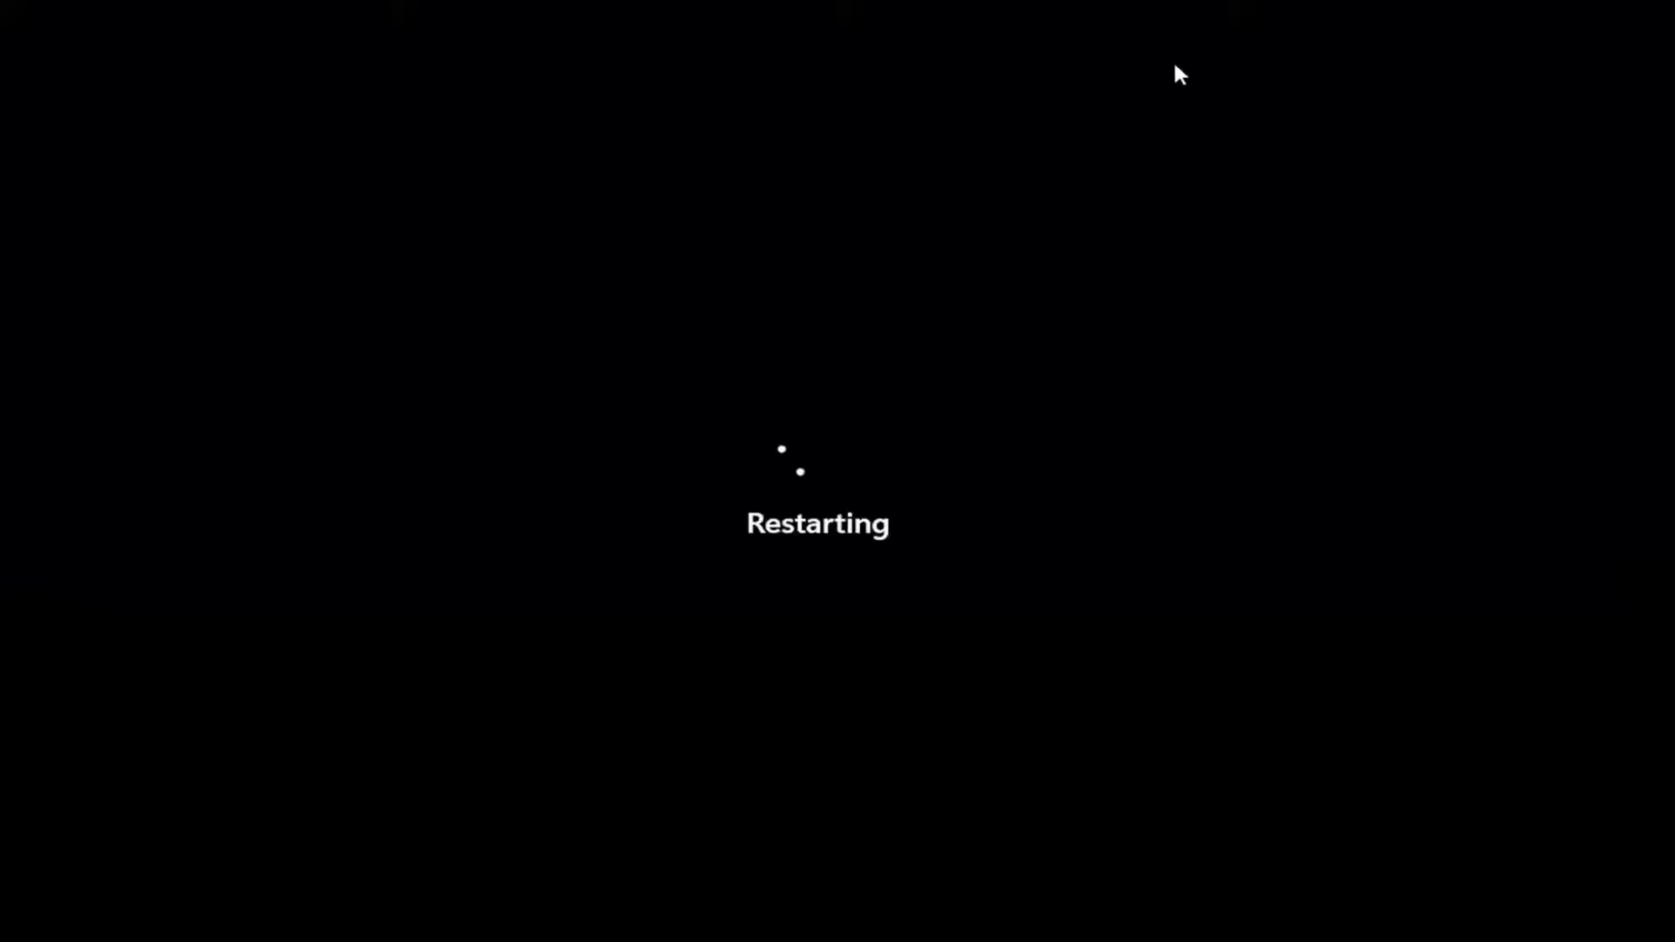